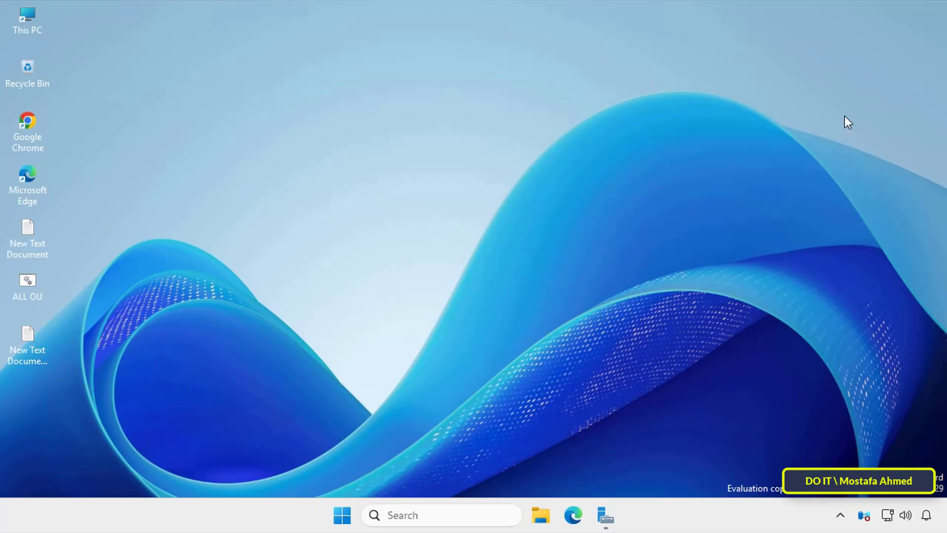
- Search Windows for 'remote desktop connection' and launch the Remote Desktop Connection app
click(436, 518)
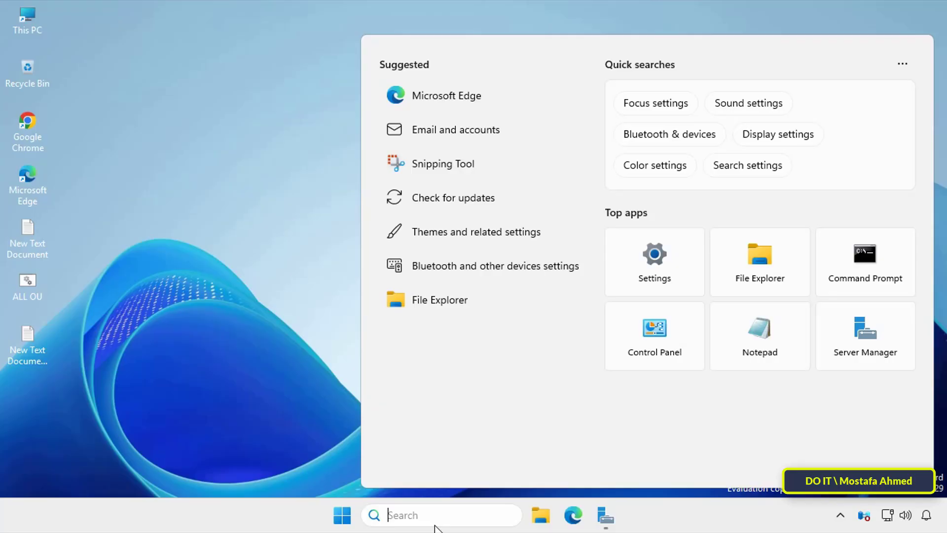
text(rem)
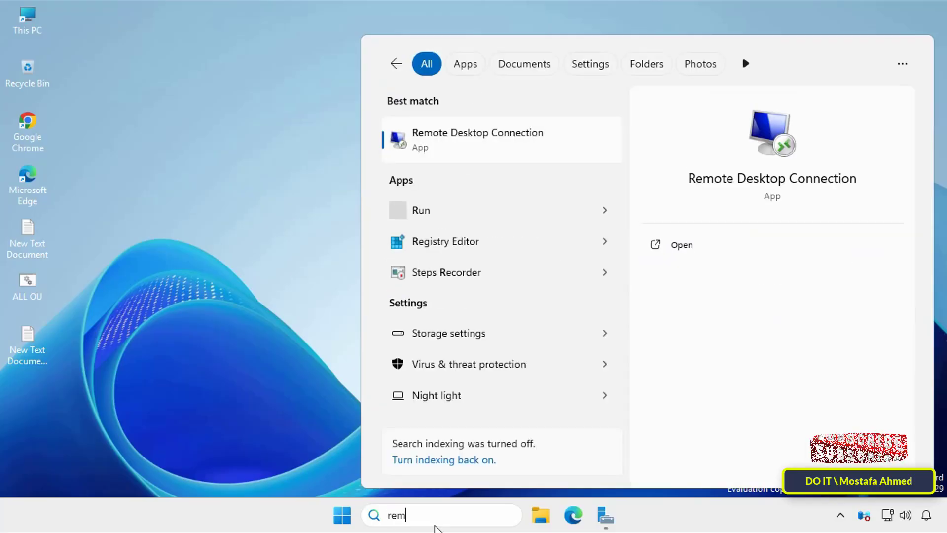
text(ote des)
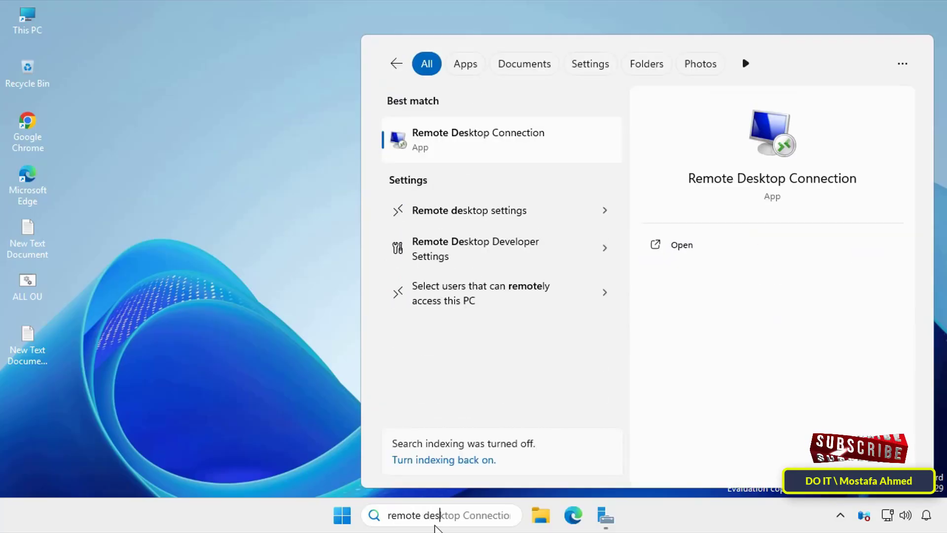
text(ktop conn)
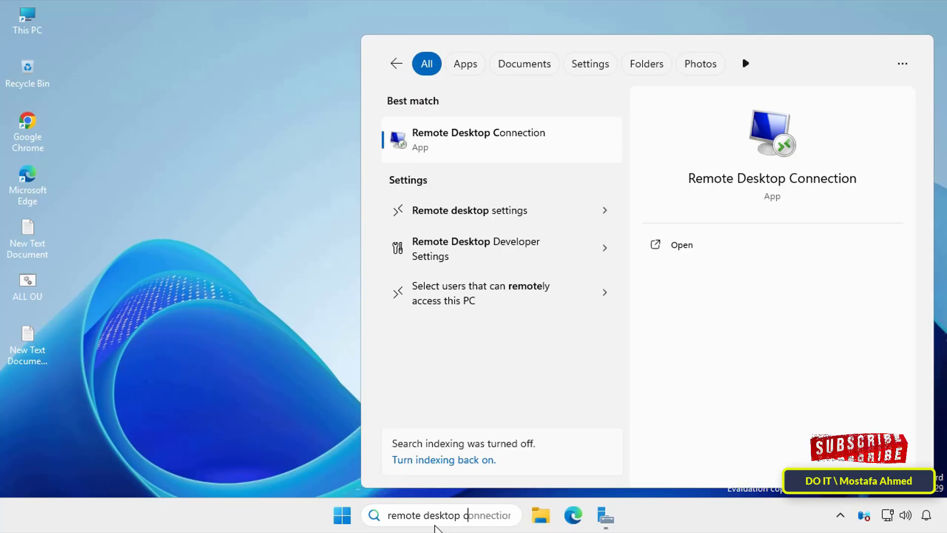
text(ectio)
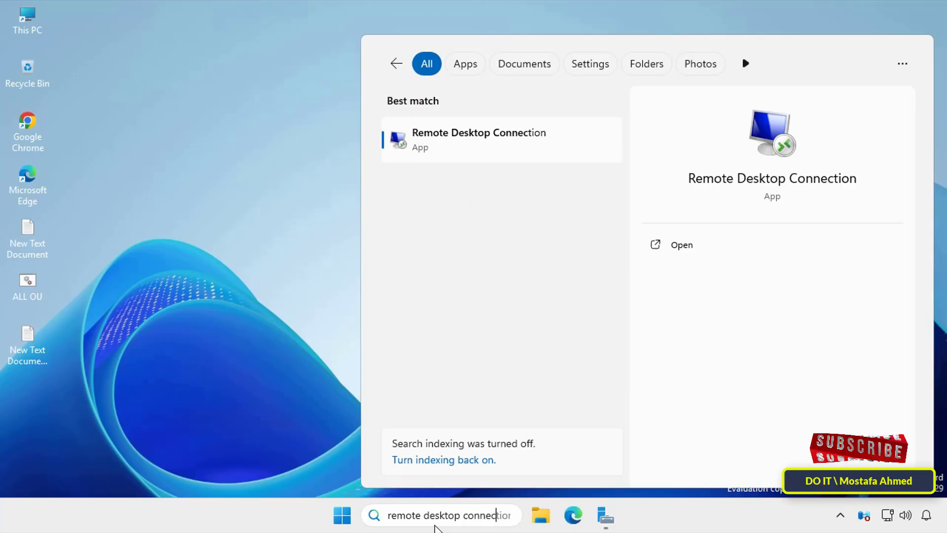
text(n)
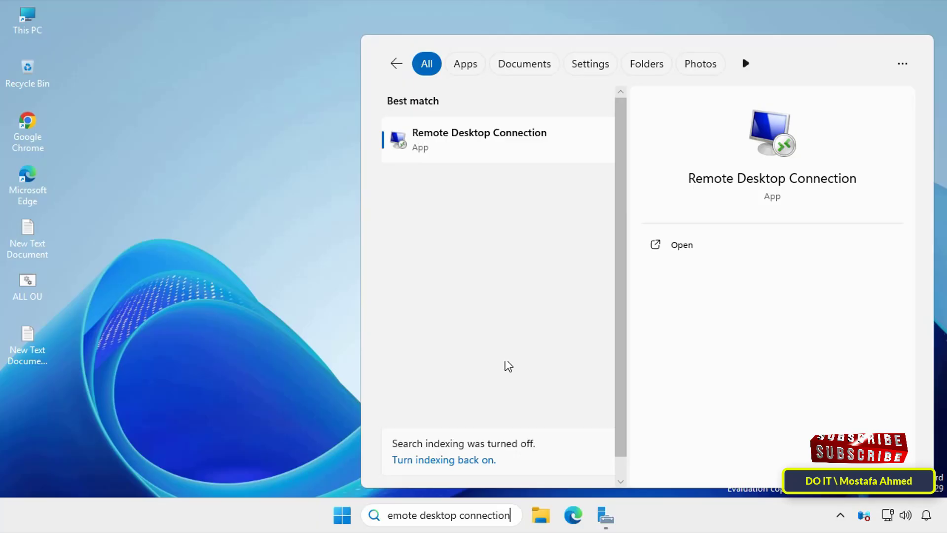
click(479, 141)
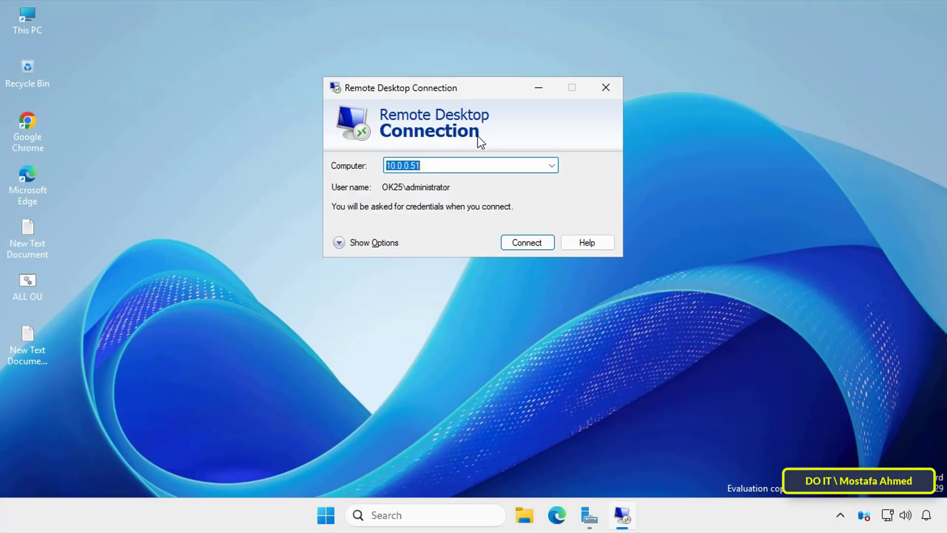
- Replace the computer address 10.0.0.51 with 152.53.239.100
click(553, 165)
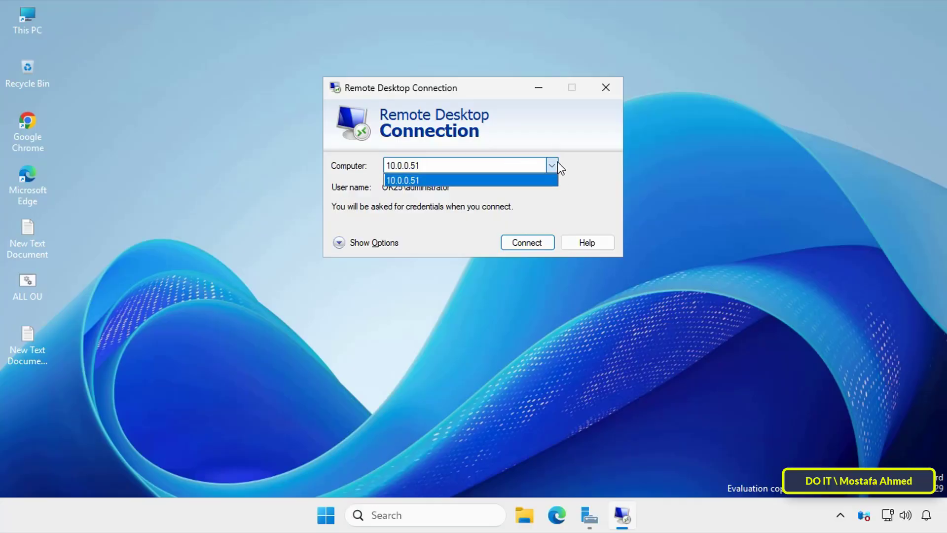
click(552, 212)
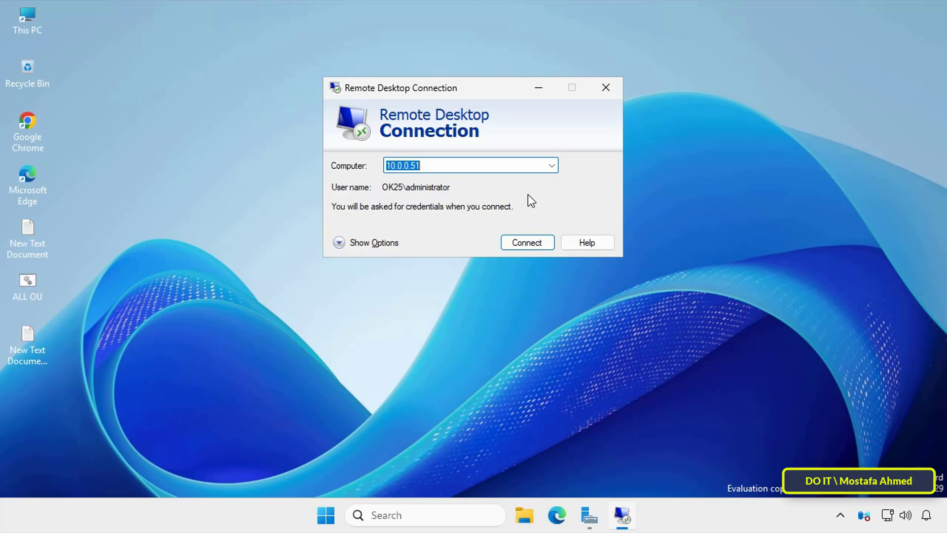
text(15)
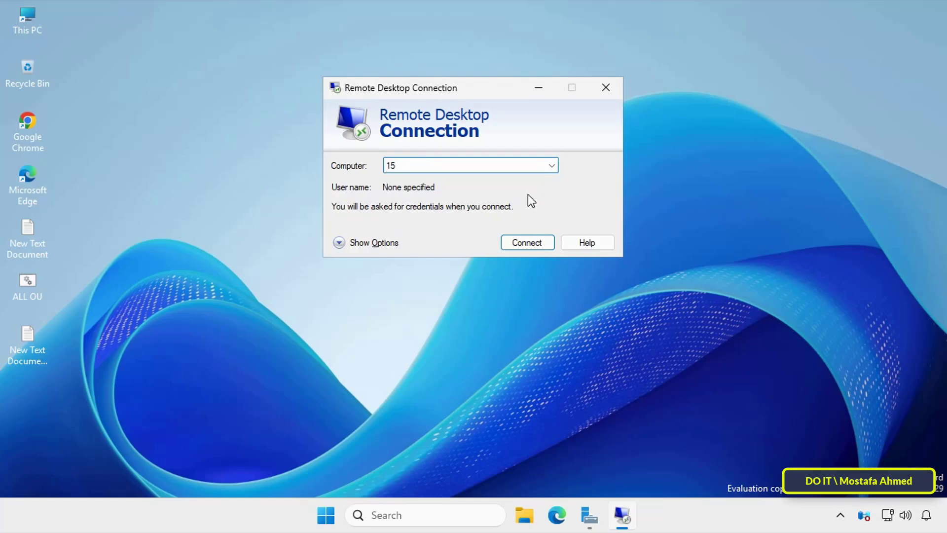
text(2.53.239.100)
- In the expanded options, set user name 'administrator' and enable 'Allow me to save credentials'
click(386, 241)
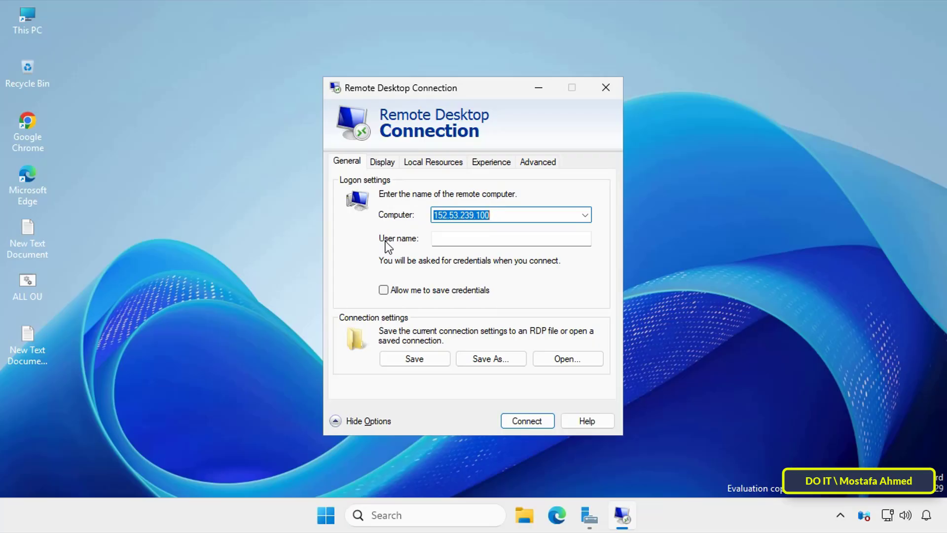
click(450, 238)
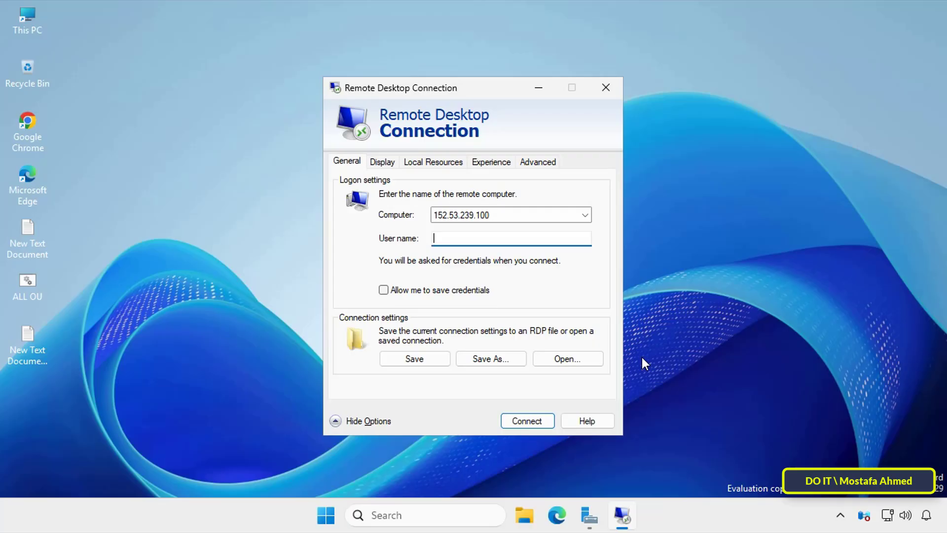
text(administrator)
click(452, 290)
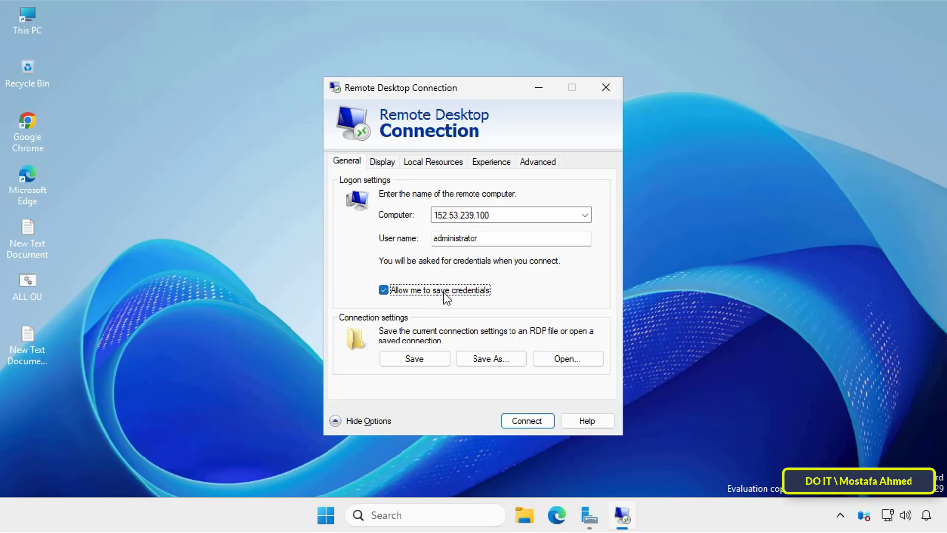
click(498, 359)
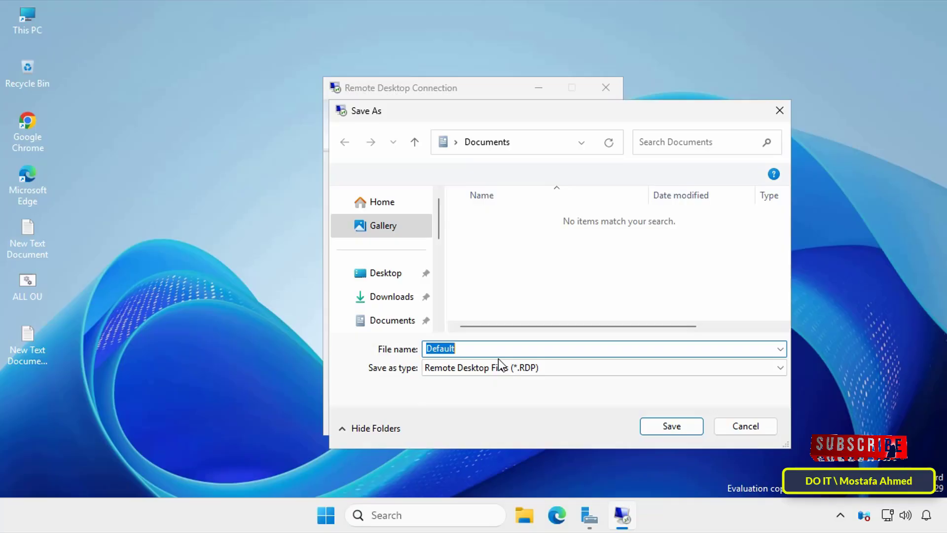
- Save the connection settings to the Desktop as the RDP file 'My Server'
click(387, 275)
double_click(440, 373)
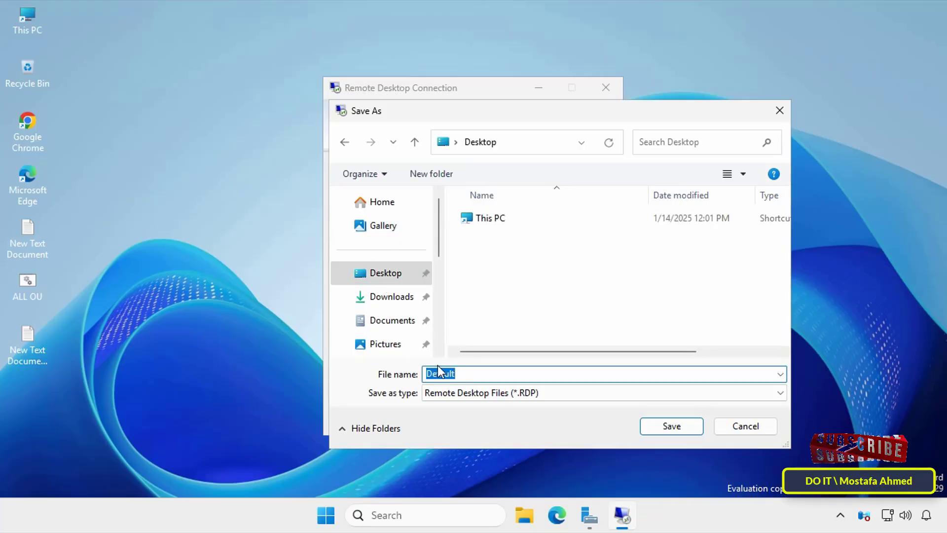
text(My)
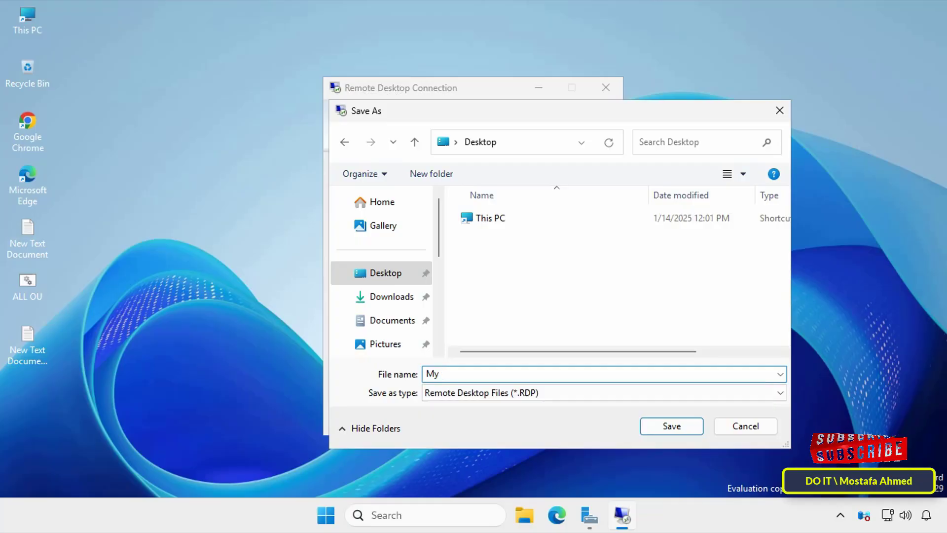
text( Server)
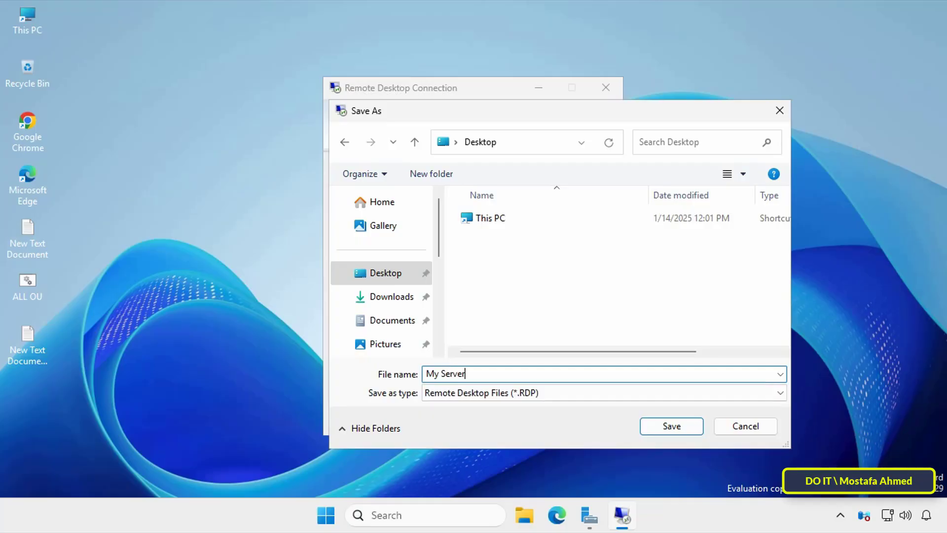
click(657, 427)
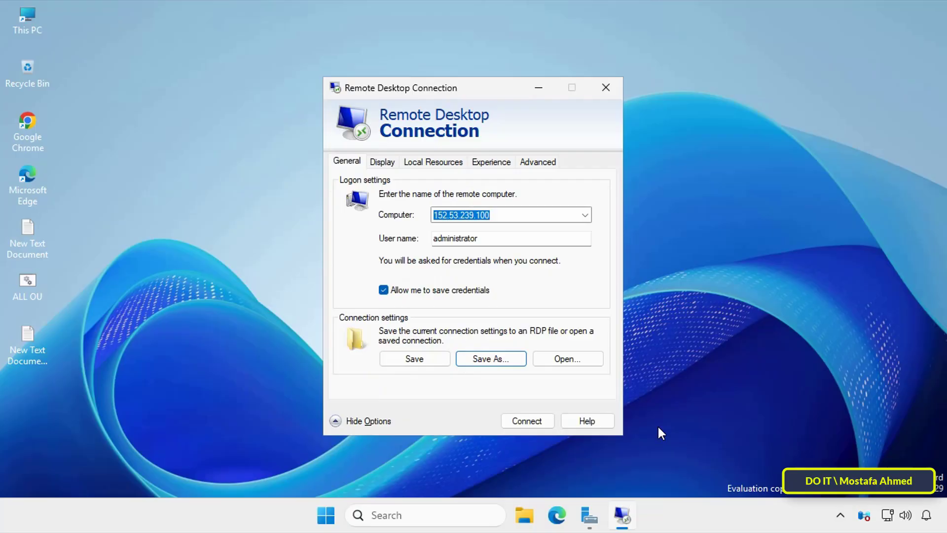
- Connect to 152.53.239.100, choosing not to be asked again about trusting it
click(539, 419)
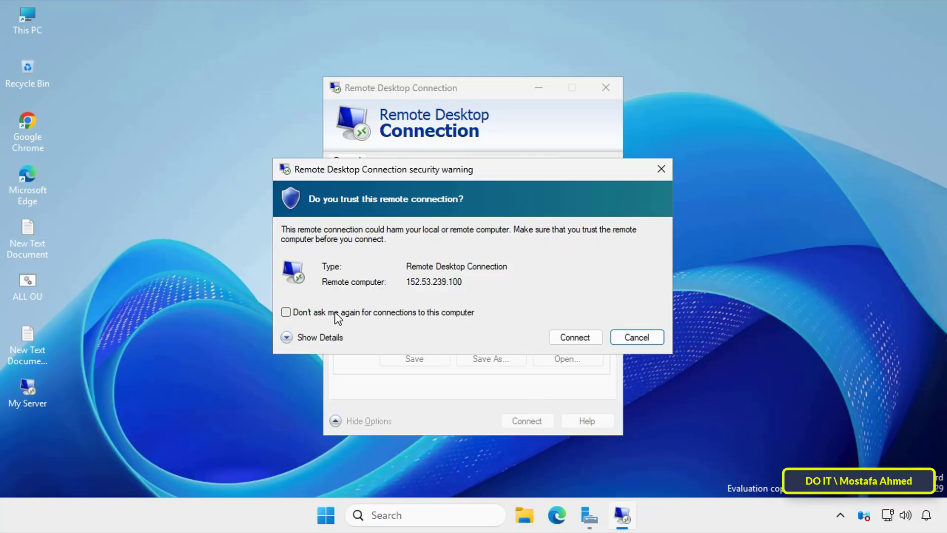
click(382, 314)
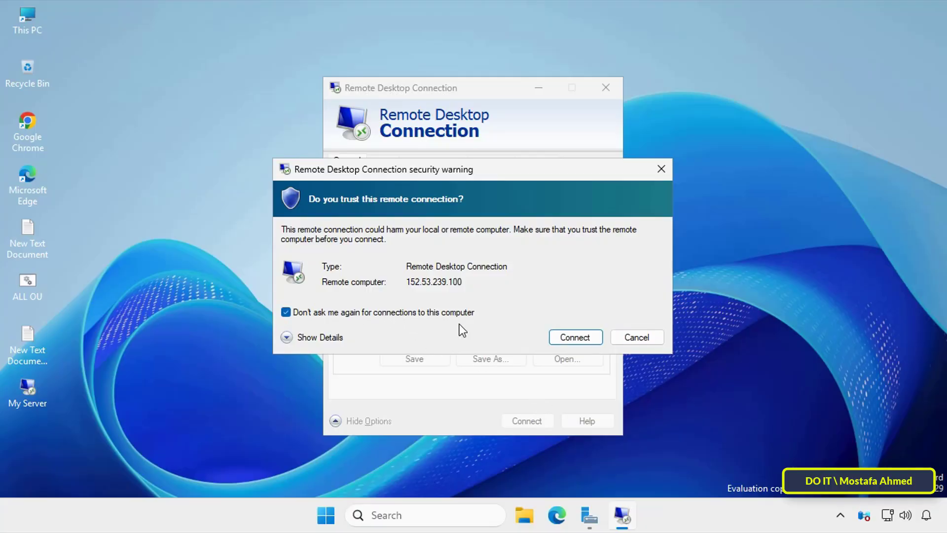
click(562, 337)
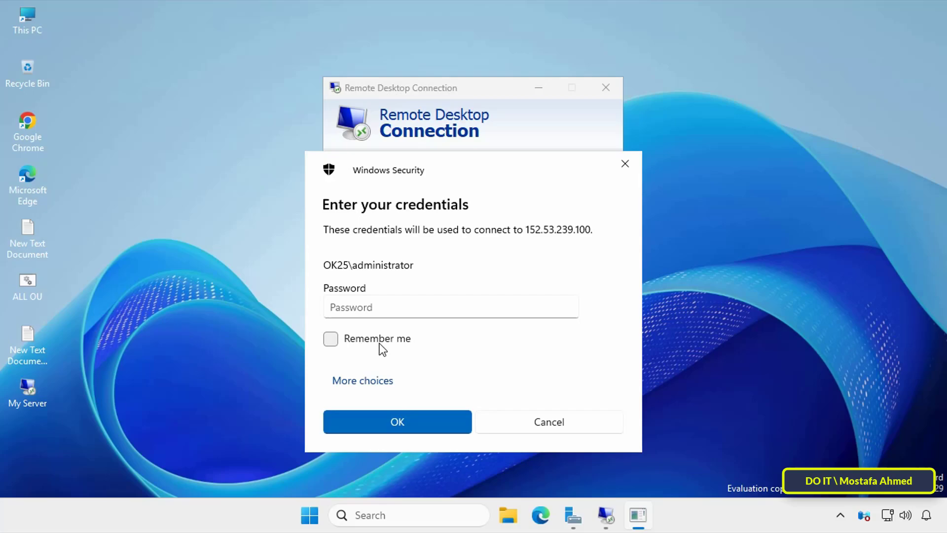
- Enter the account password and tick 'Remember me' in the credentials prompt
click(504, 309)
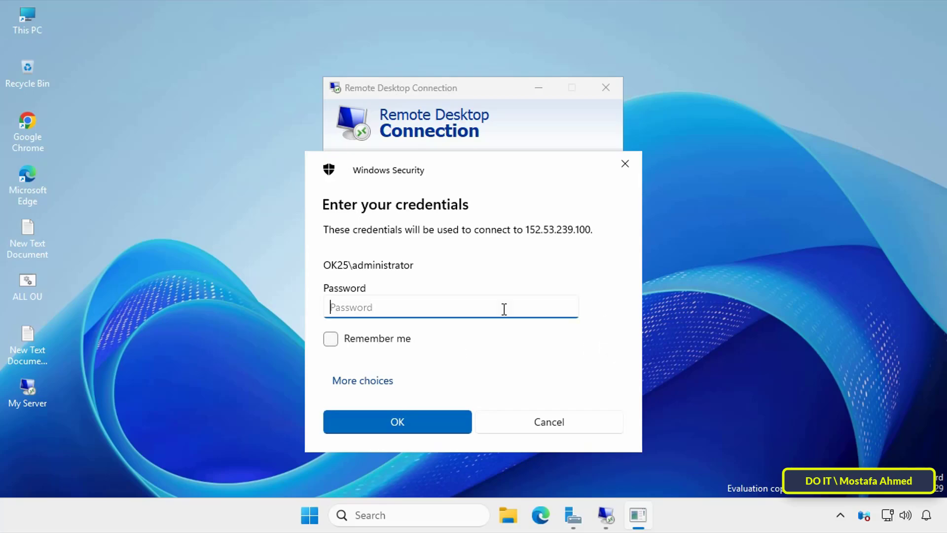
text(•••••••••••••••••••)
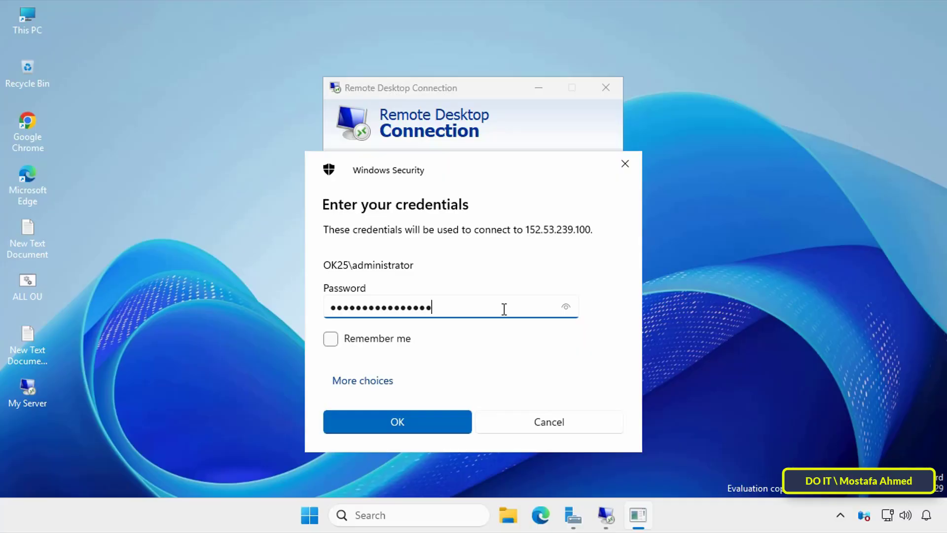
text(••)
click(381, 339)
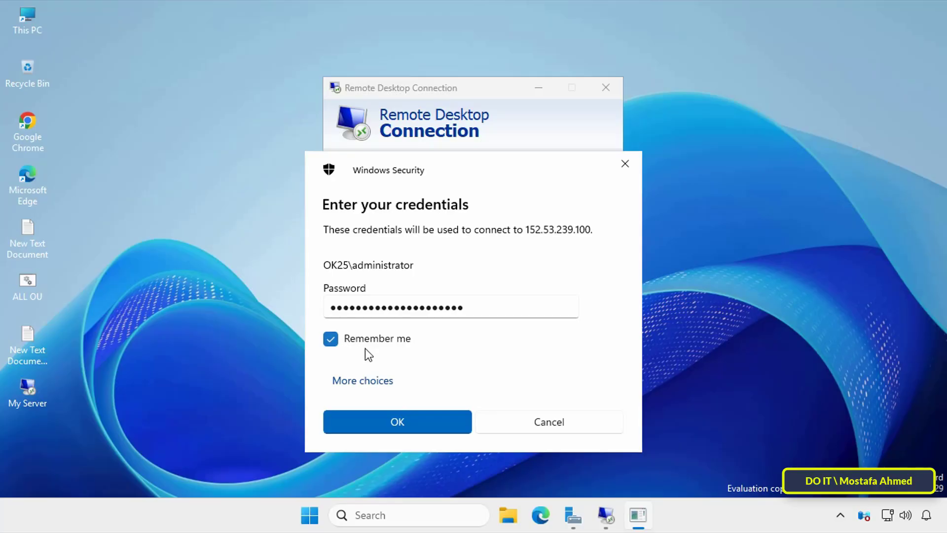
- Submit the credentials and permanently accept the server's certificate to connect
click(412, 425)
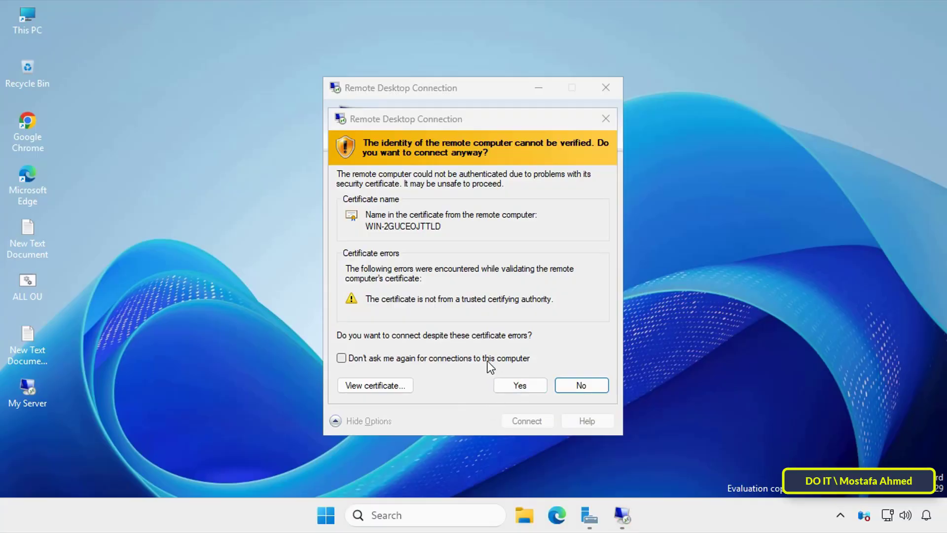
click(489, 358)
click(505, 383)
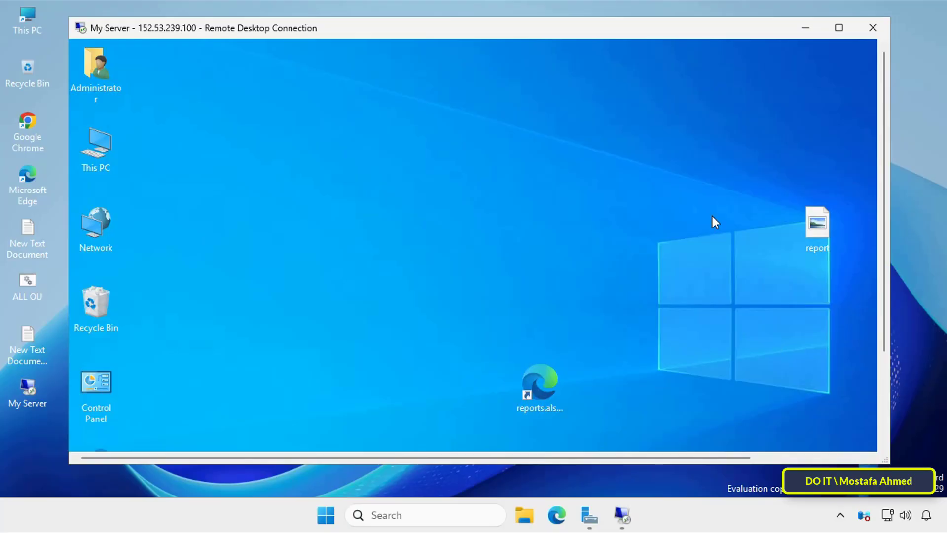
- Dismiss the disconnect message, choosing not to show it again
click(873, 28)
click(464, 271)
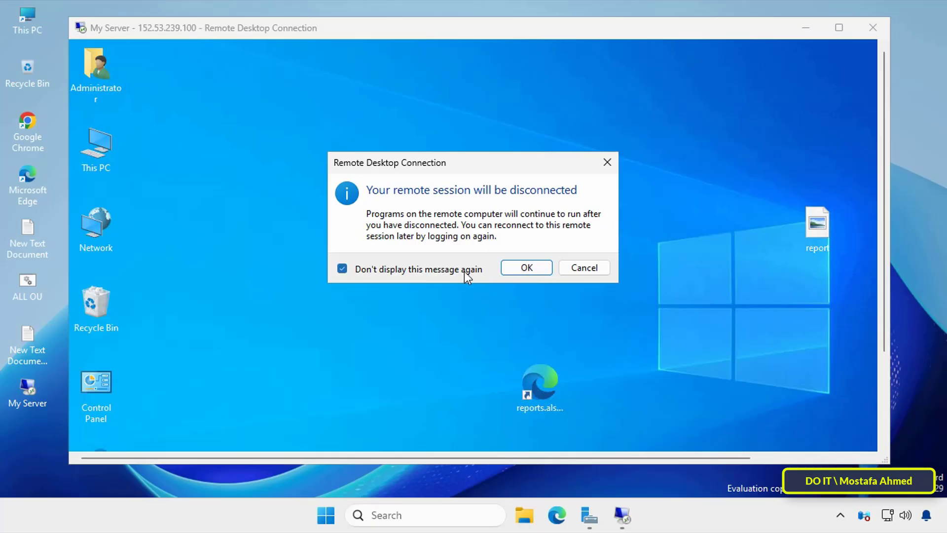
click(514, 270)
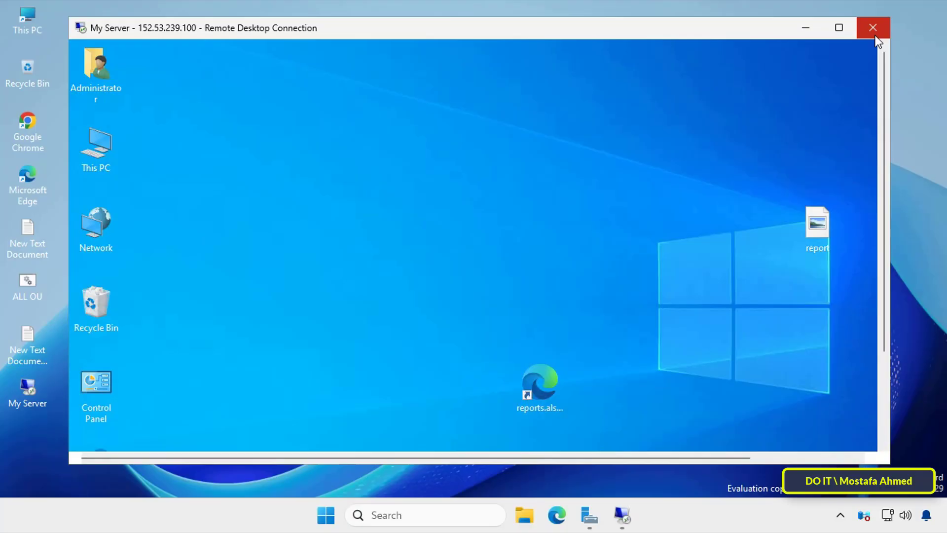
- Close the remote session window and reopen the My Server file from the desktop
click(921, 107)
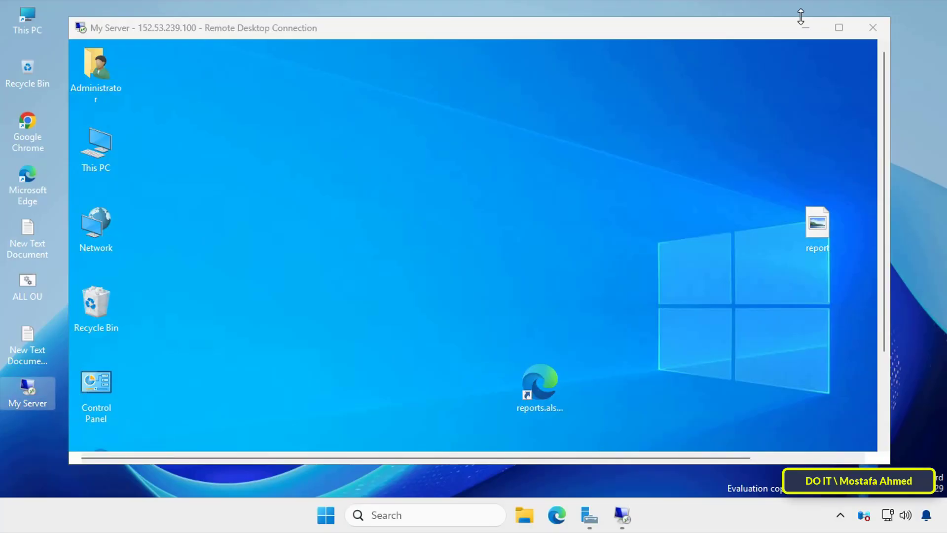
click(873, 28)
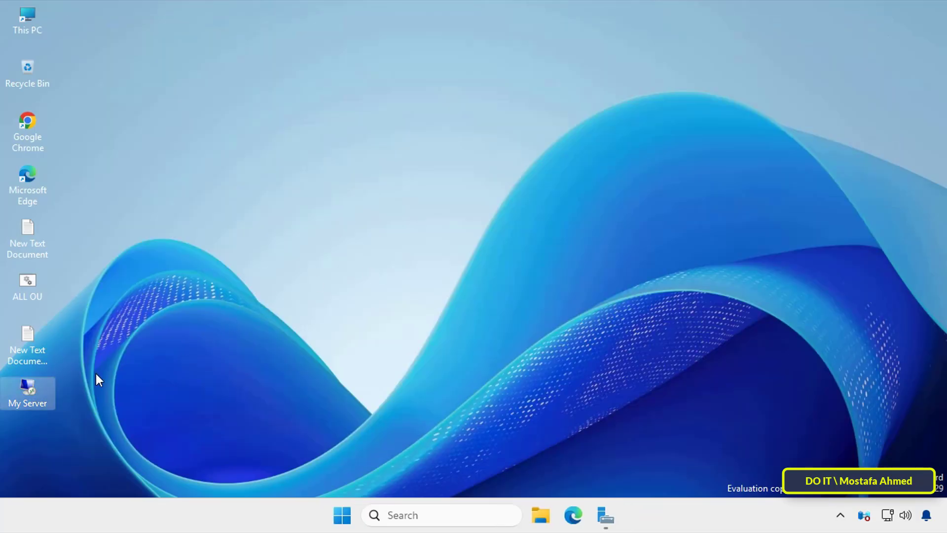
double_click(38, 400)
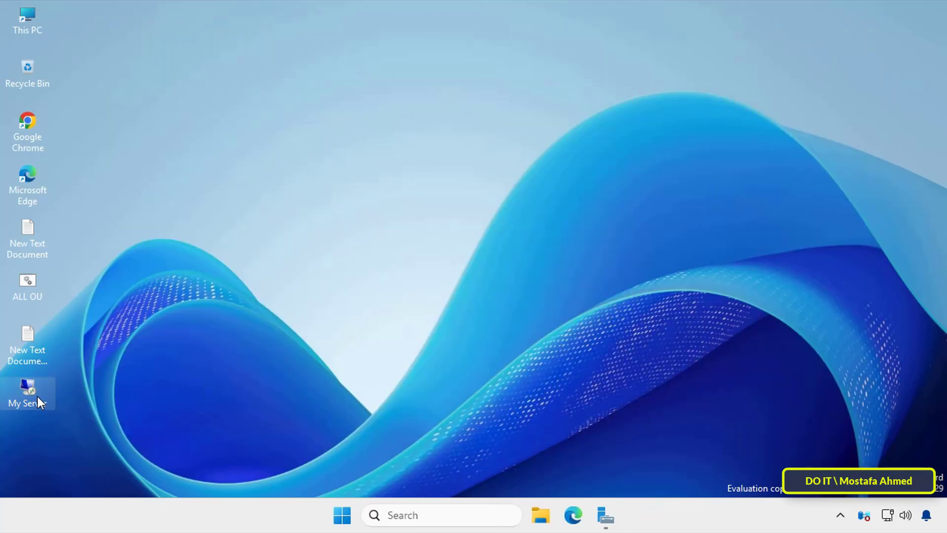